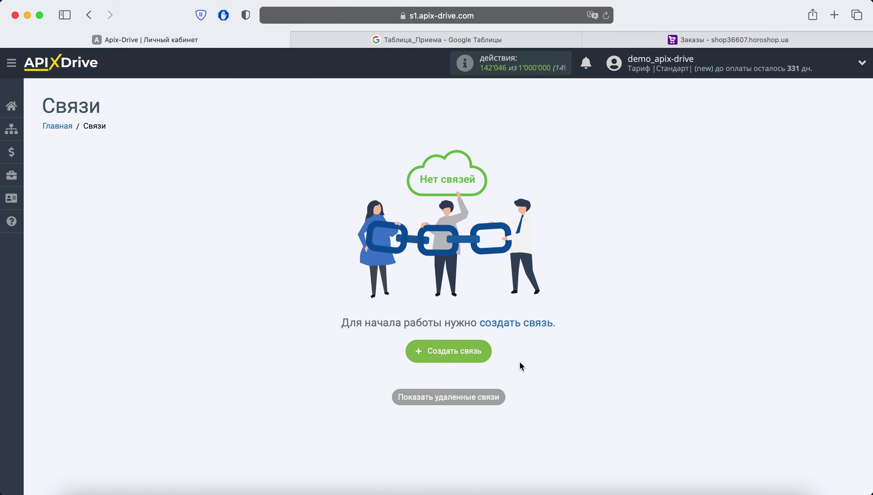
Create a new connection and choose Horoshop as the data source system.
left_click(485, 354)
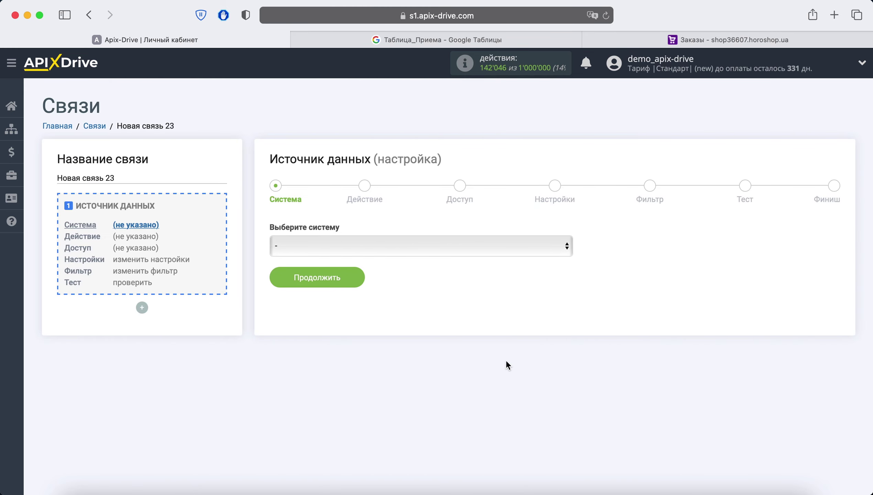
left_click(450, 247)
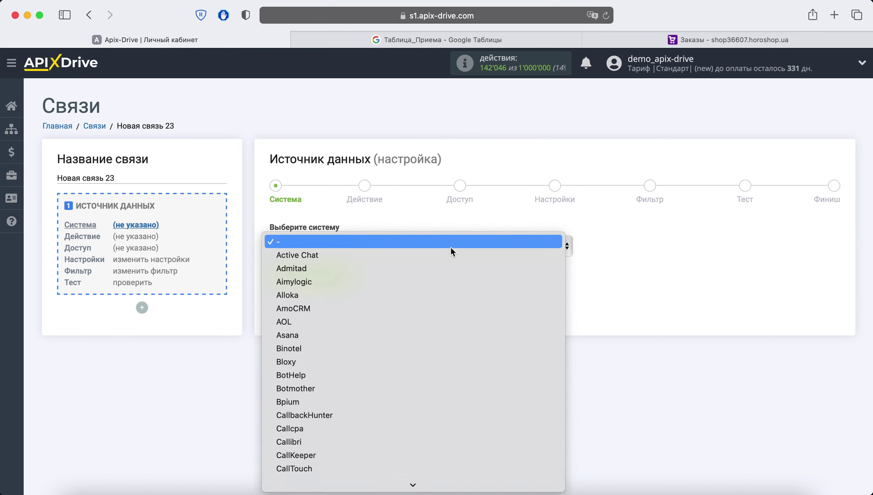
scroll(443, 347, "down", 5)
scroll(442, 346, "down", 10)
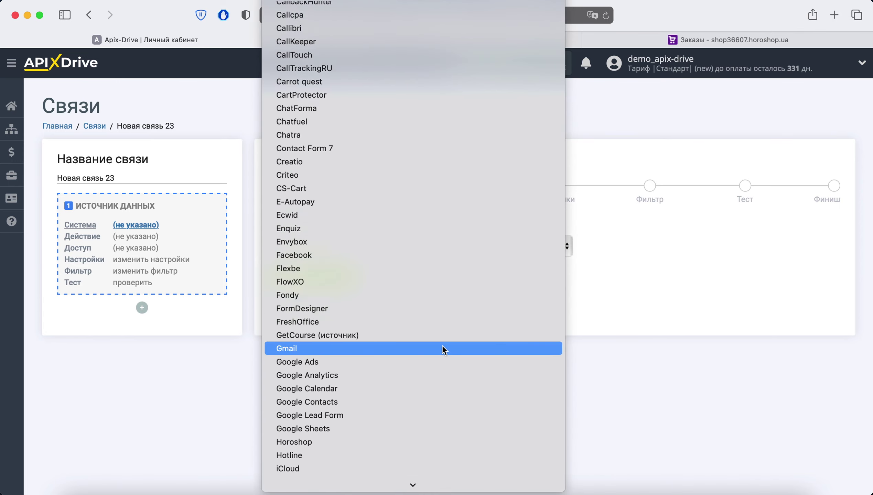
left_click(330, 403)
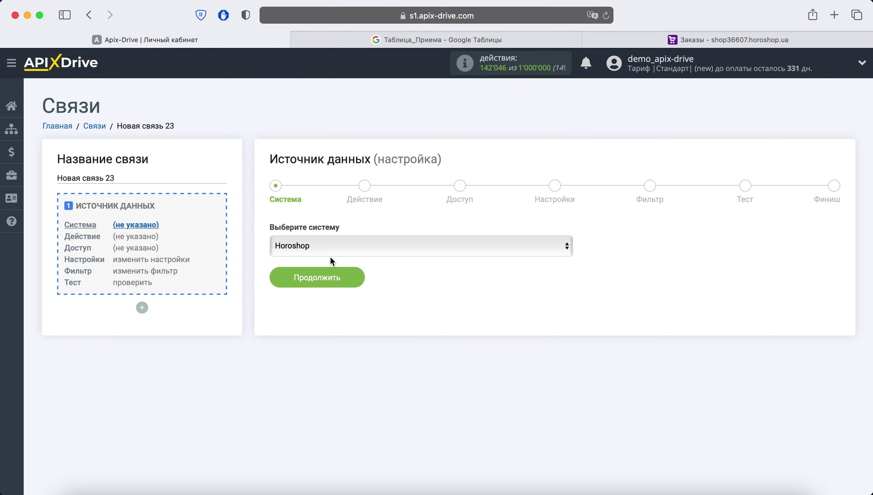
left_click(334, 276)
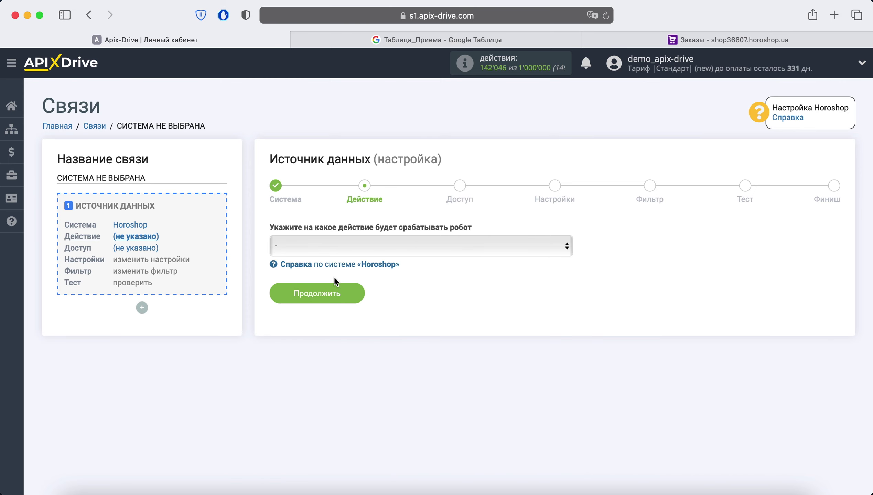
Set the Horoshop source action to "Загрузить заказы" and continue to the access stage.
left_click(367, 254)
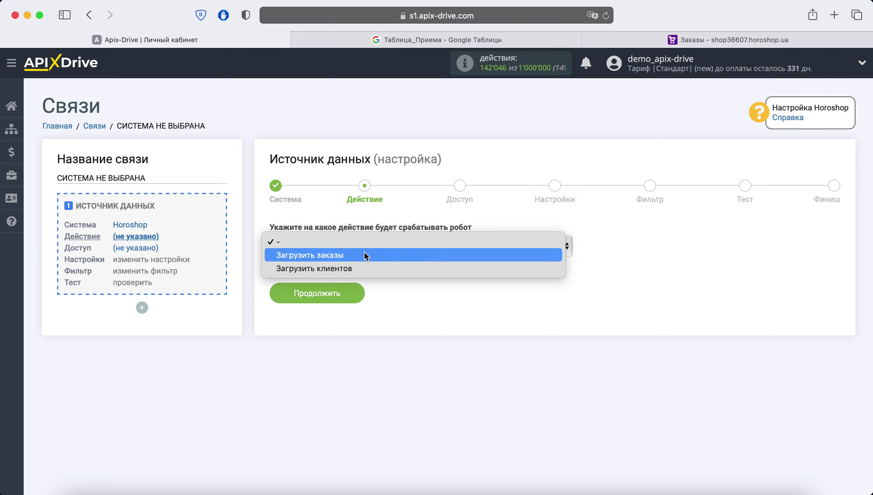
left_click(367, 256)
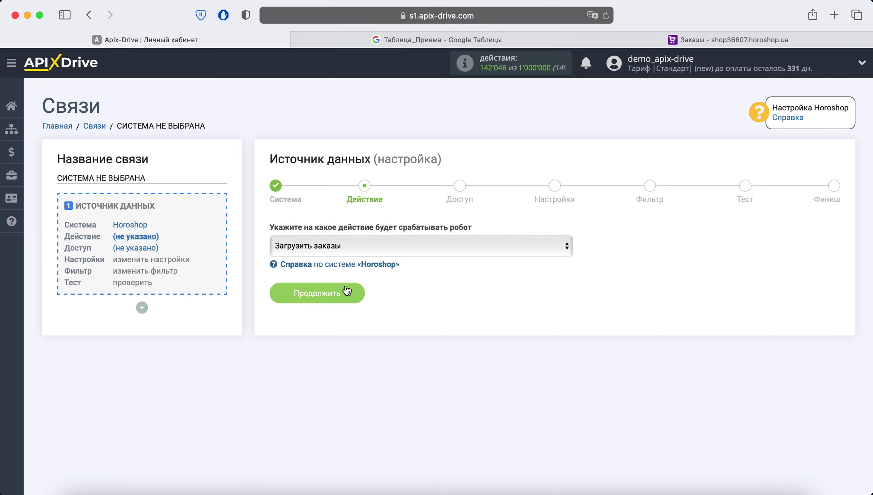
left_click(347, 289)
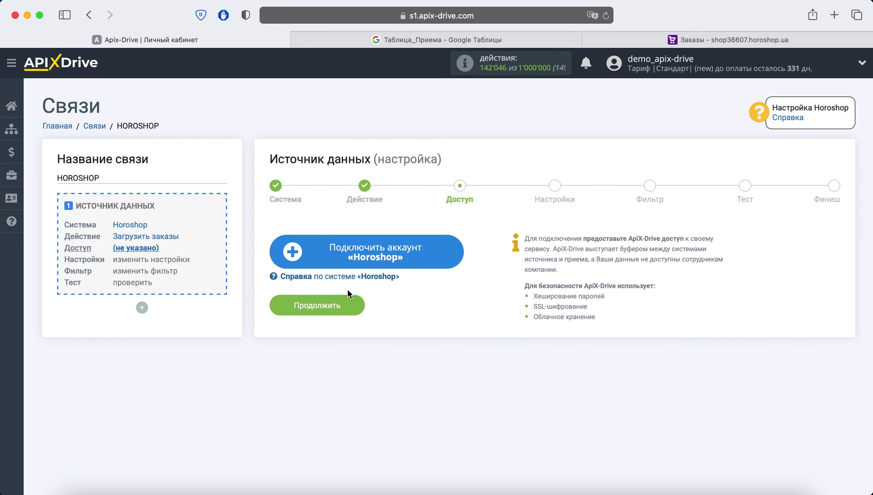
left_click(337, 265)
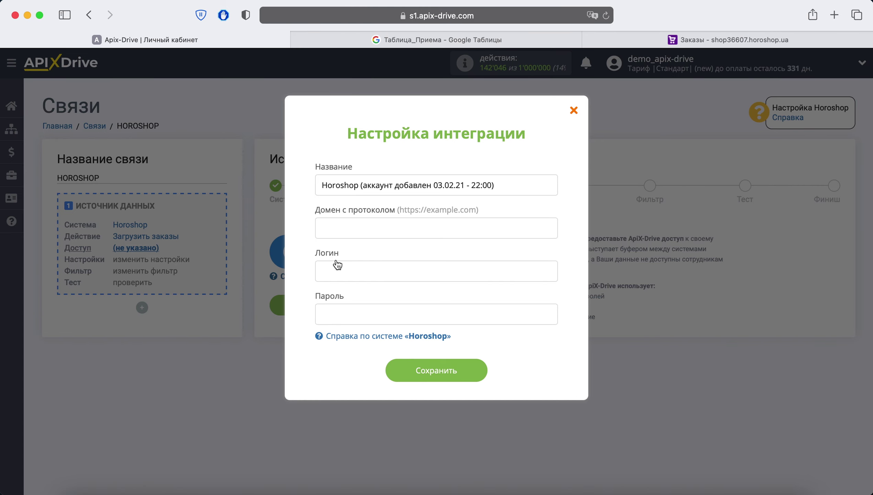
left_click(670, 41)
left_click(352, 15)
left_click(352, 16)
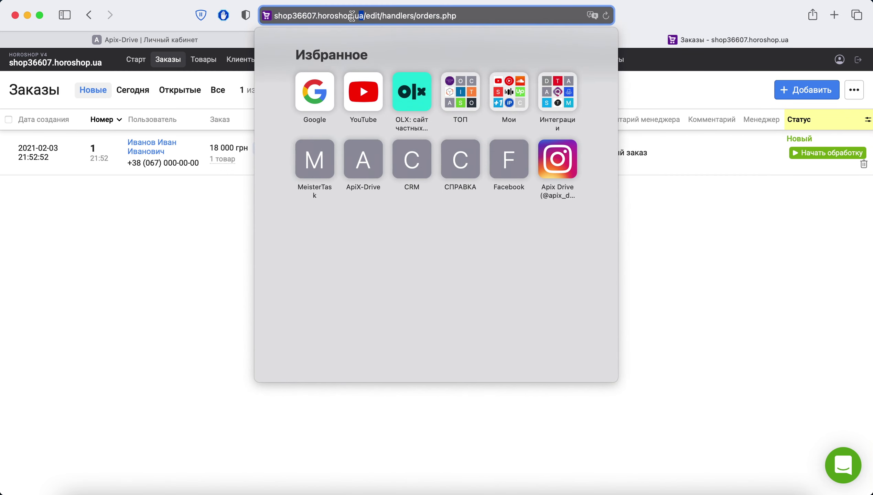
left_click_drag(351, 16, 271, 16)
right_click(293, 17)
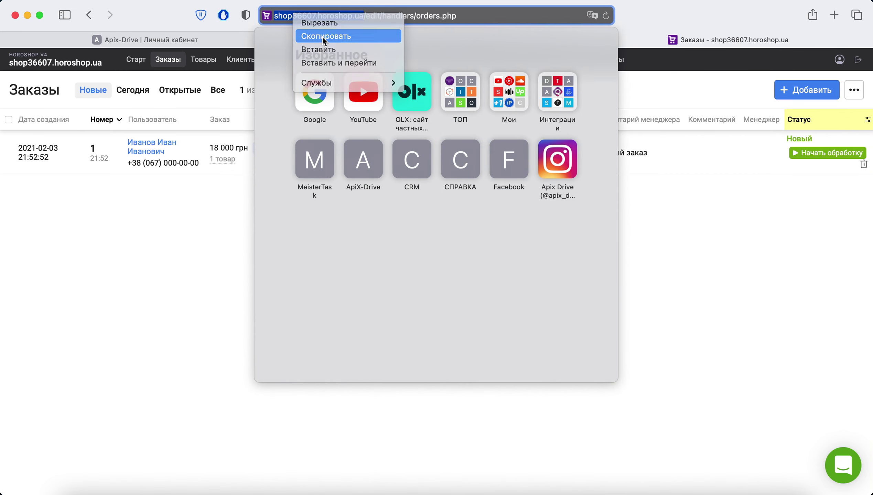
left_click(324, 41)
left_click(234, 42)
right_click(356, 230)
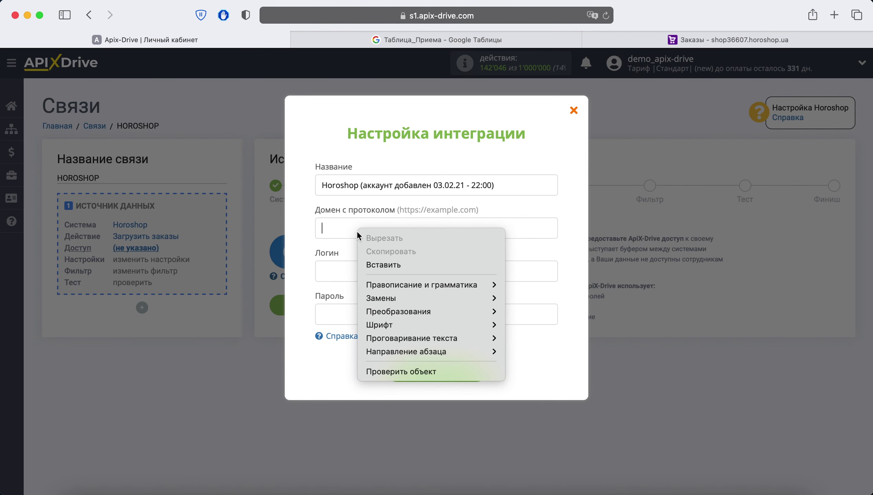
left_click(379, 266)
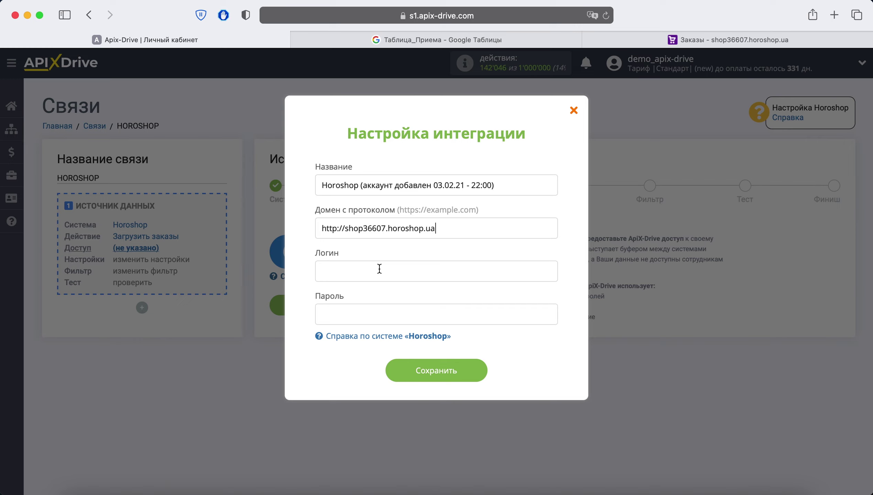
Paste the Horoshop account login and password into the integration settings and save the account.
right_click(334, 270)
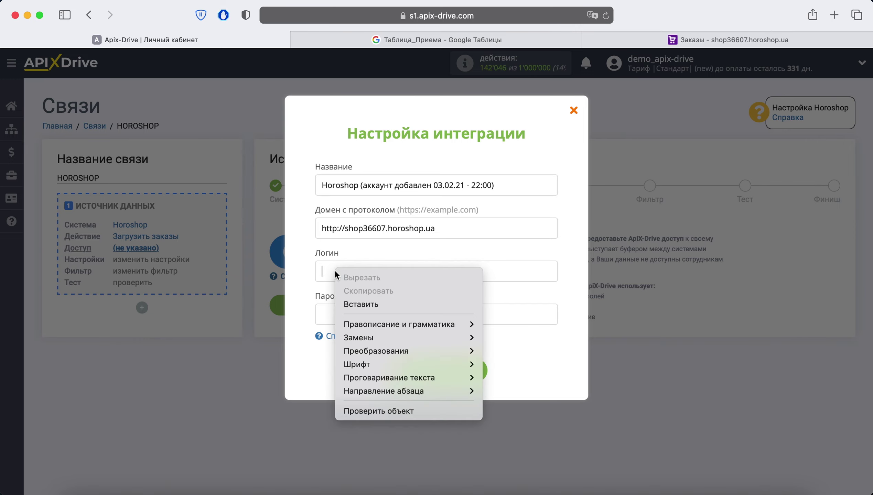
left_click(372, 304)
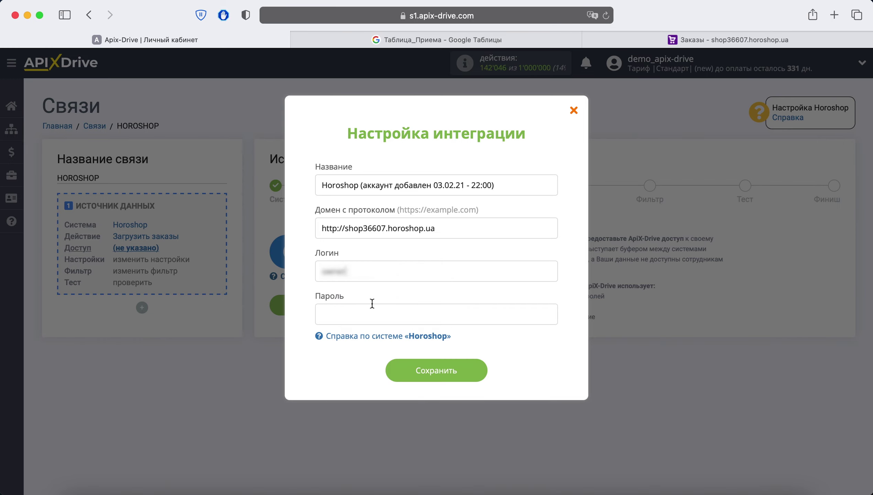
right_click(354, 311)
left_click(383, 343)
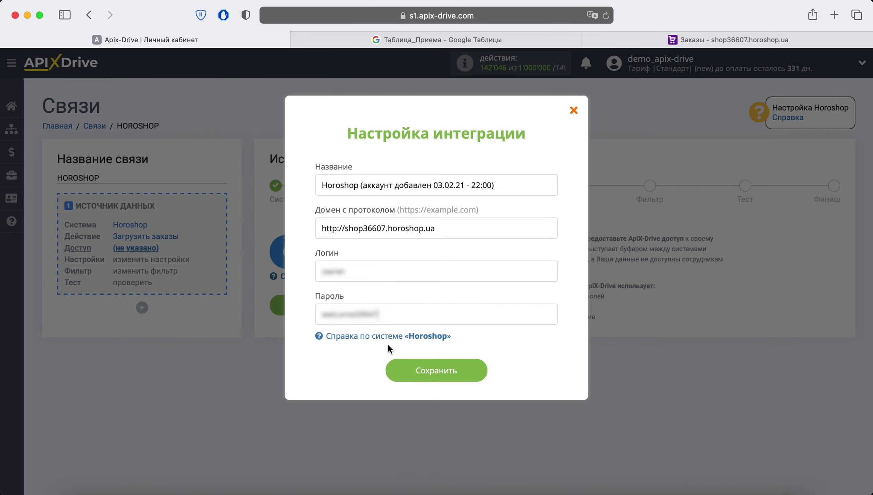
left_click(469, 369)
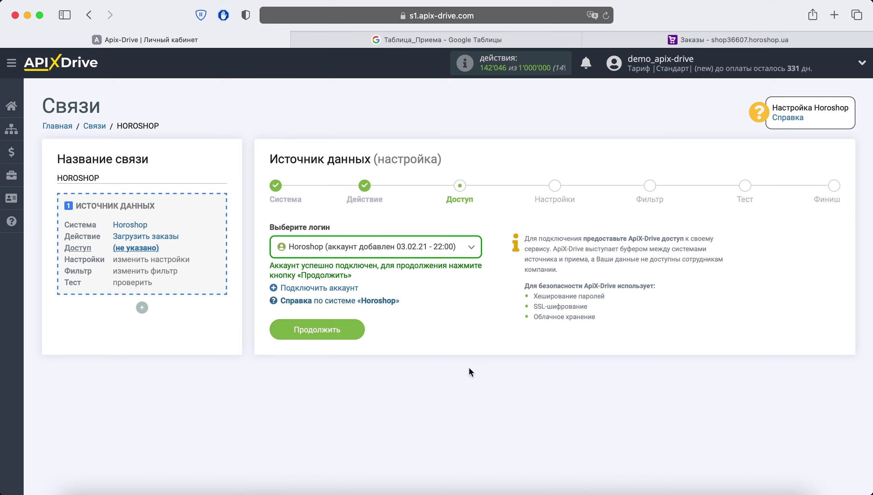
Continue with the connected Horoshop account without adding a filter, review the sample order data, and complete the source setup.
left_click(352, 332)
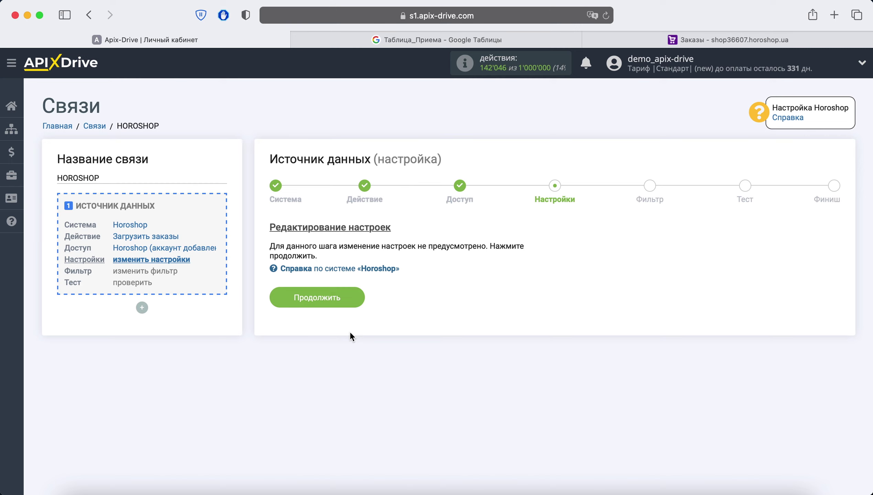
left_click(348, 304)
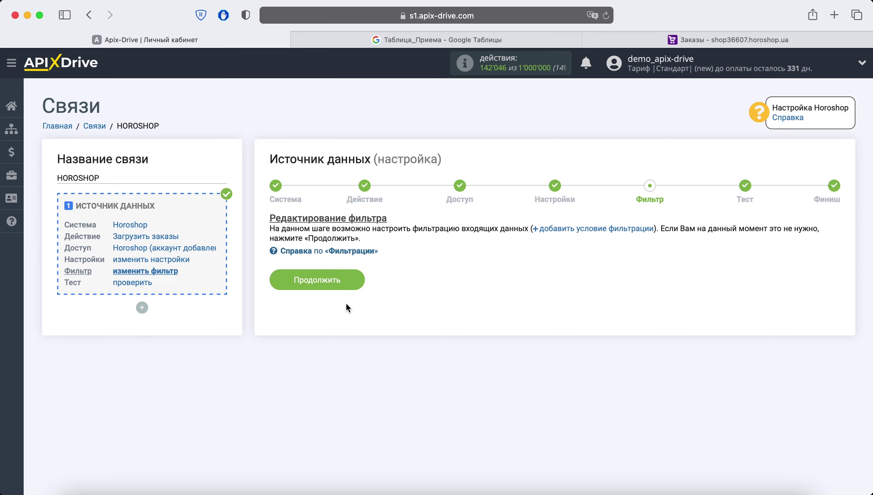
left_click(348, 277)
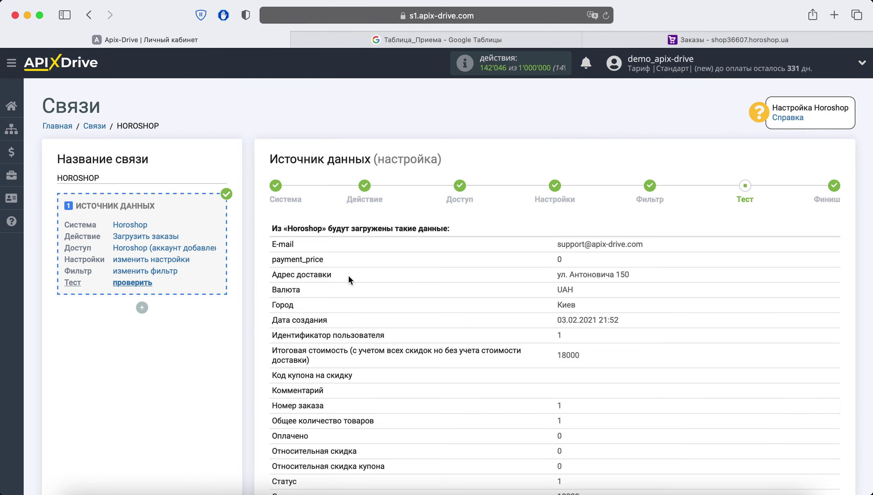
scroll(349, 276, "down", 5)
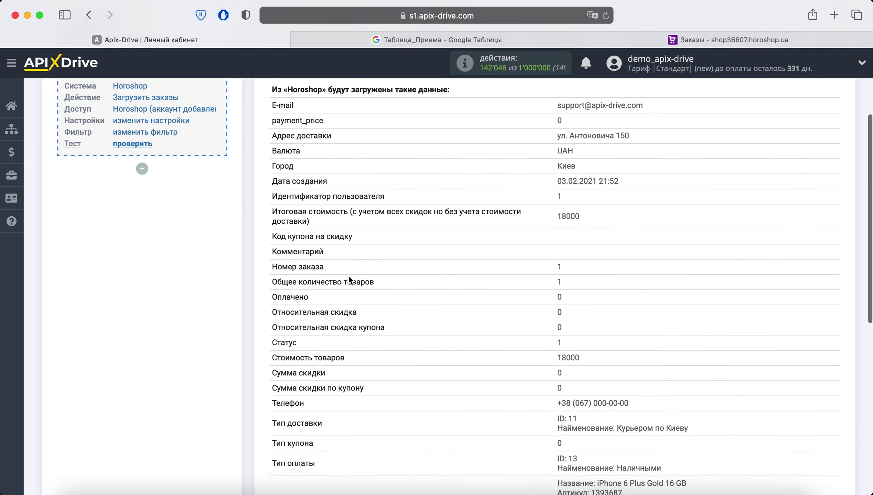
scroll(349, 277, "down", 5)
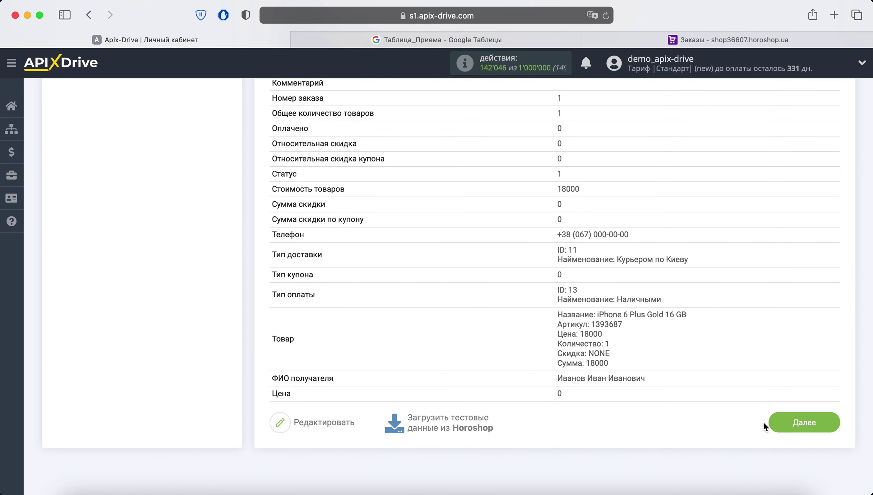
left_click(779, 421)
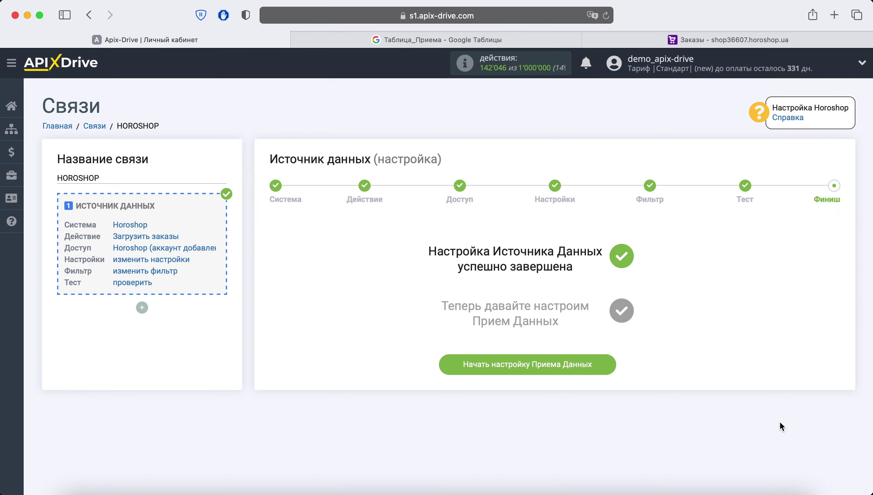
Start the data destination setup and choose Google Sheets as the receiving system.
left_click(594, 359)
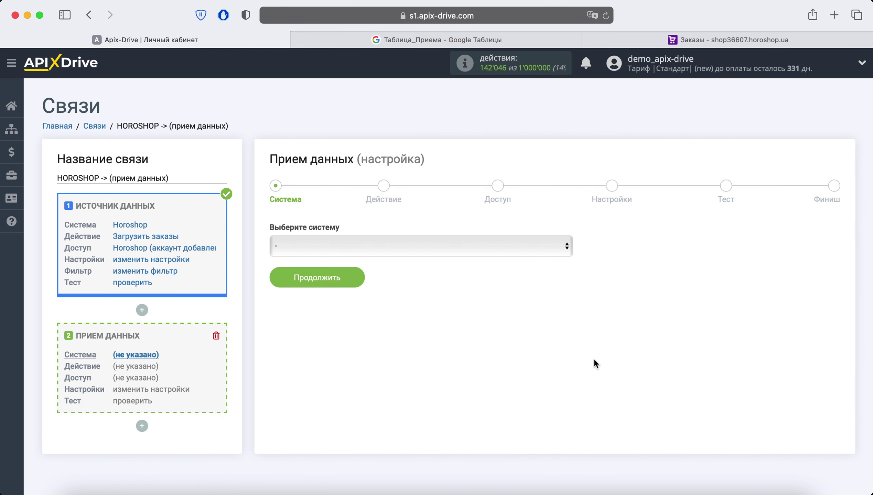
left_click(477, 242)
scroll(460, 300, "down", 5)
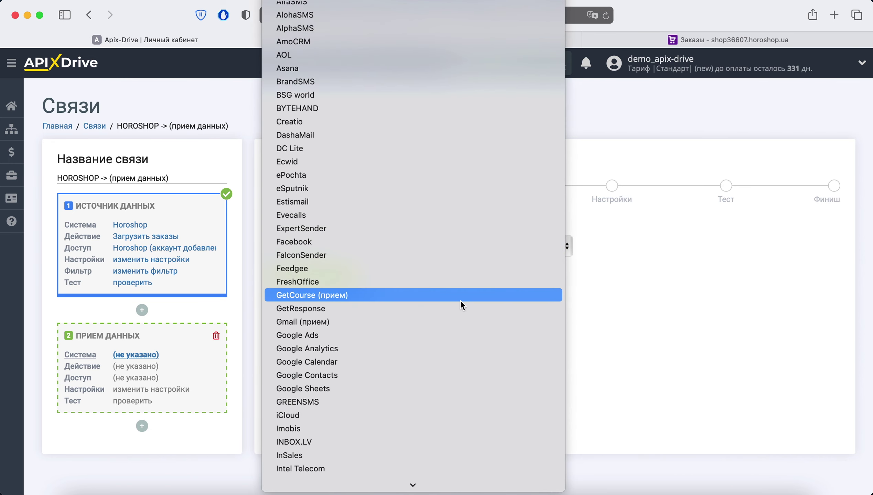
left_click(344, 389)
left_click(328, 280)
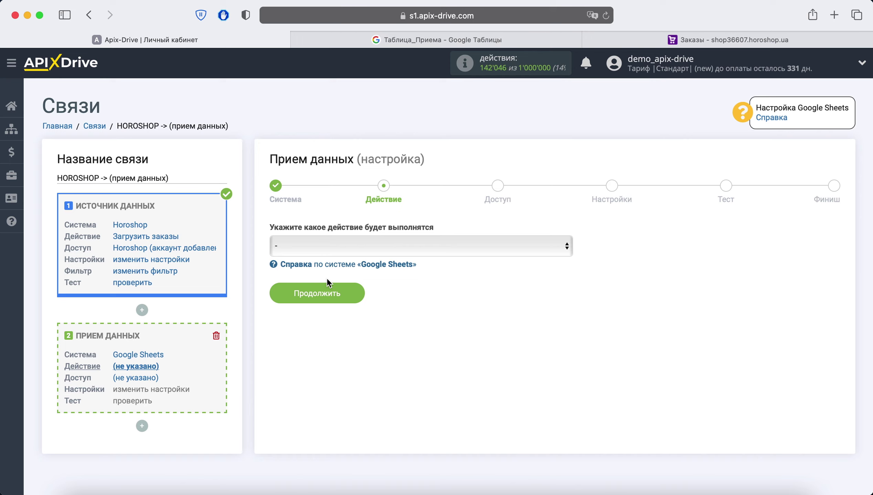
Set the Google Sheets destination action to "Добавить строчку" and continue to the access stage.
left_click(386, 247)
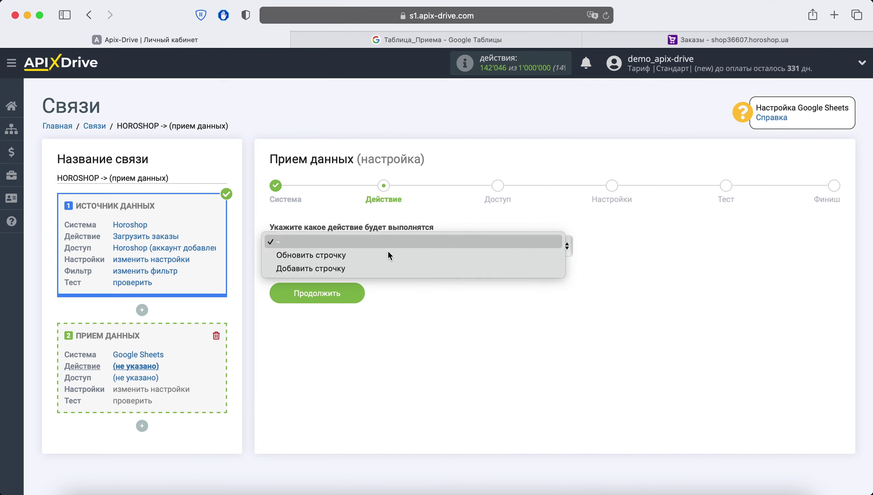
left_click(382, 270)
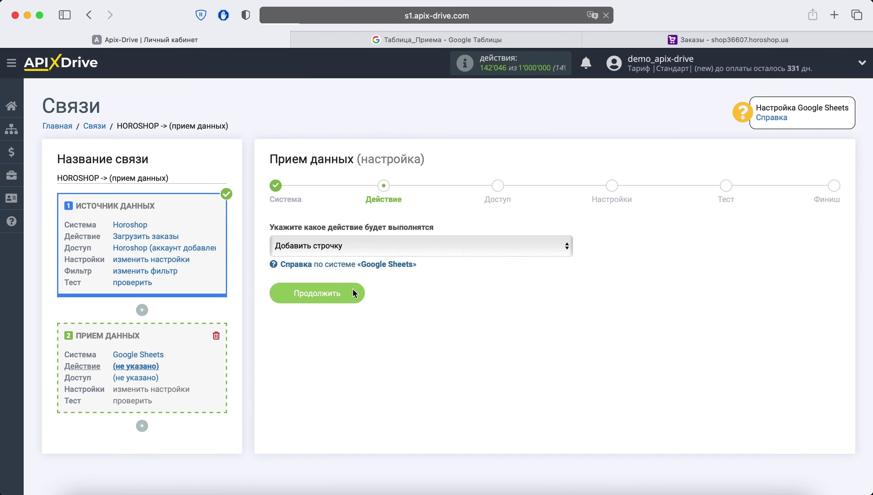
left_click(353, 292)
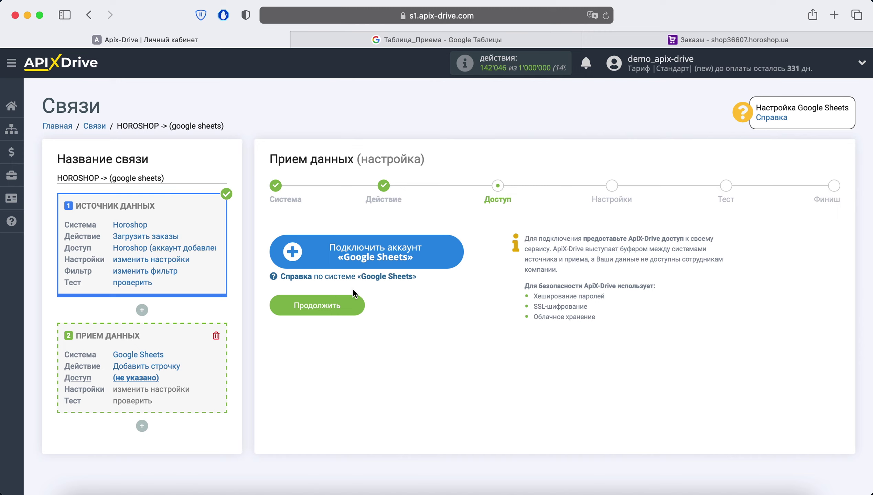
Connect a Google Sheets account with the saved e-mail and password, allow ApiX-Drive access, and continue with that account.
left_click(332, 263)
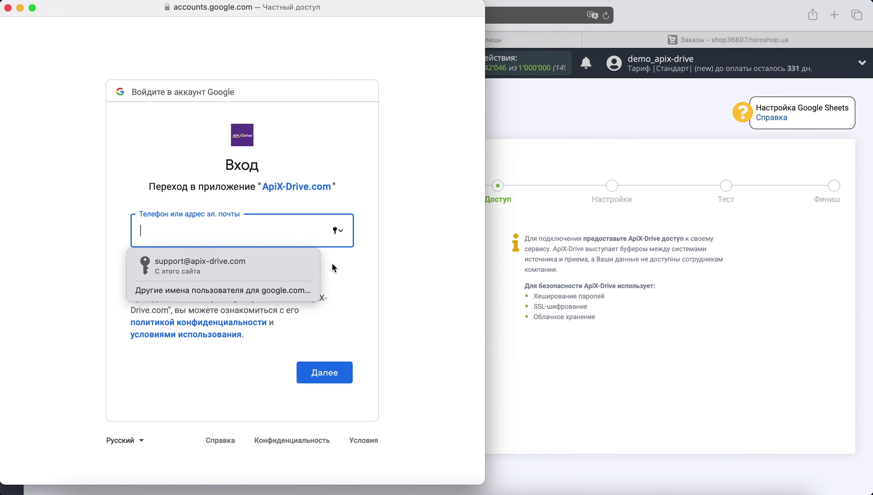
left_click(295, 266)
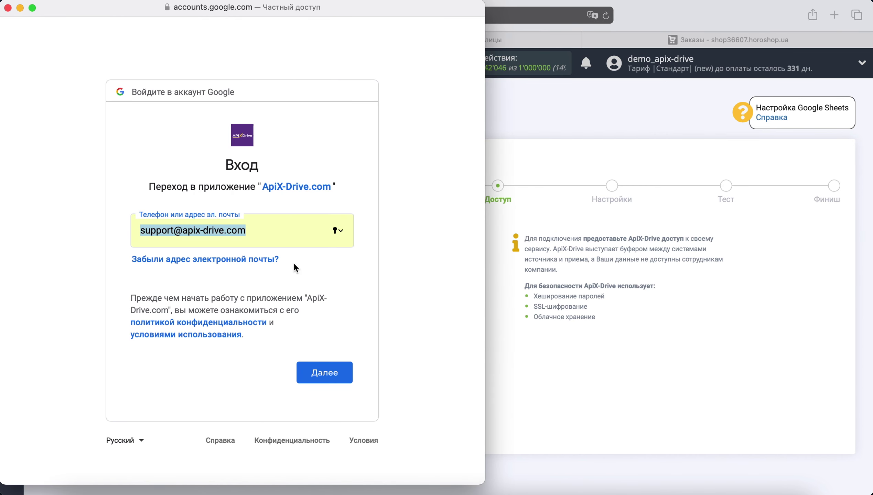
left_click(320, 372)
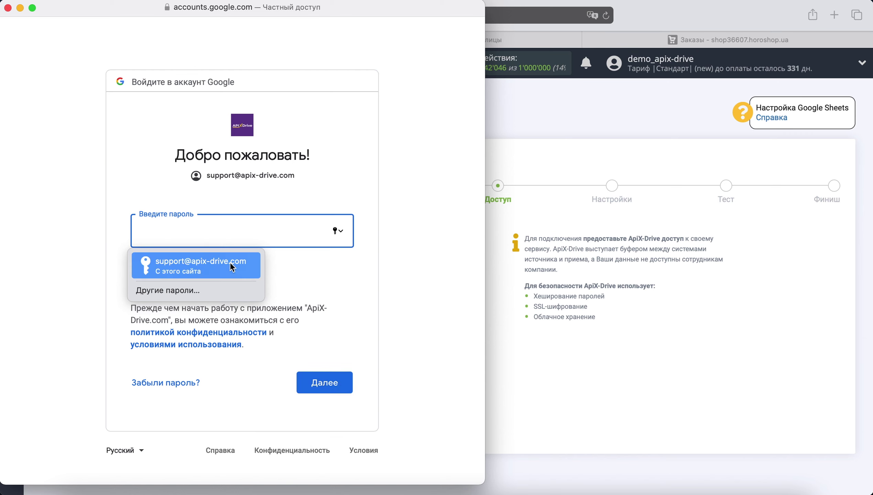
left_click(230, 262)
left_click(325, 382)
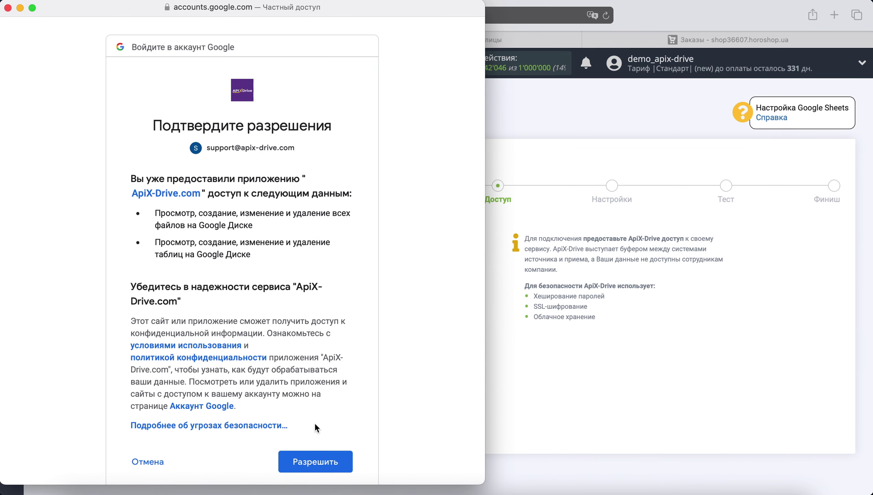
left_click(316, 462)
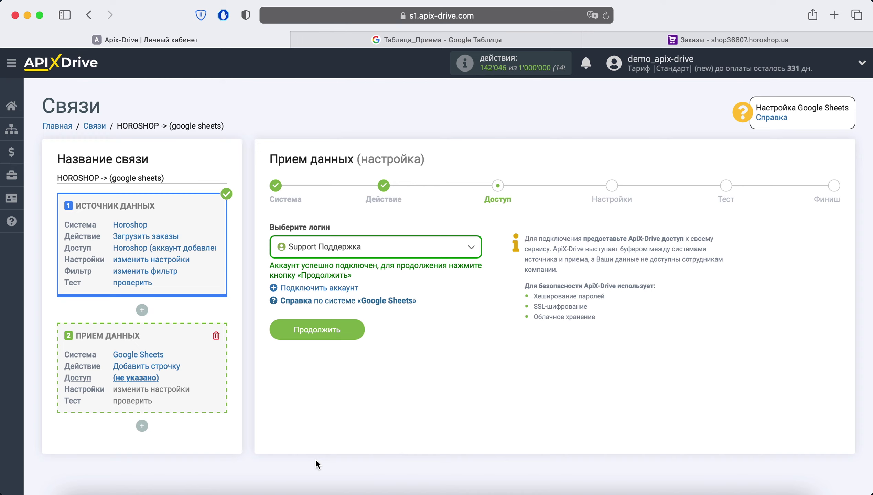
left_click(352, 324)
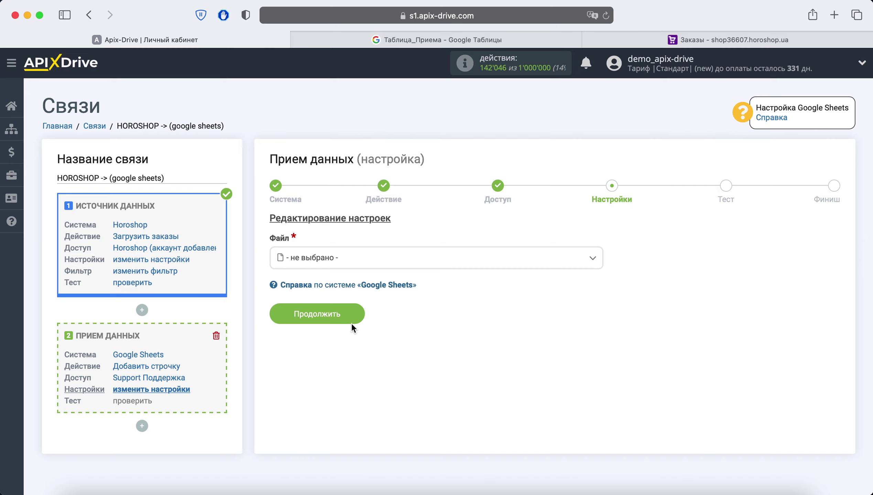
Select the file "Таблица_Приема" and its sheet "Прием" as the Google Sheets destination.
left_click(359, 260)
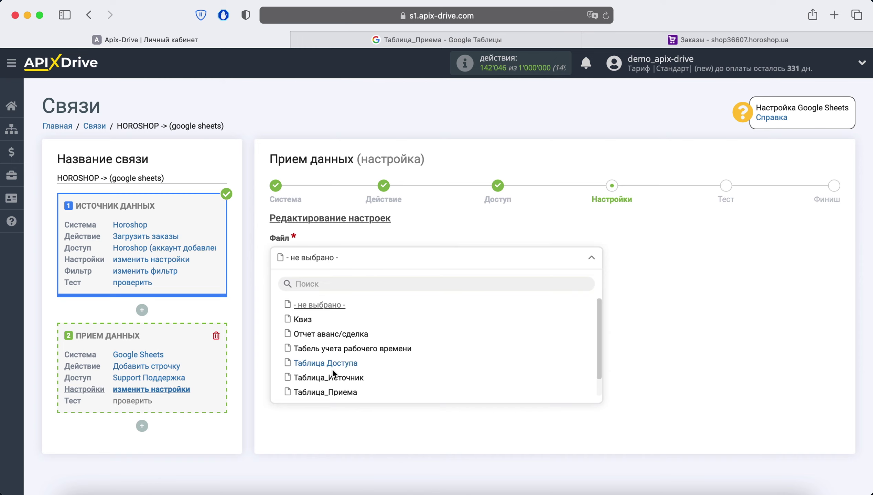
left_click(335, 392)
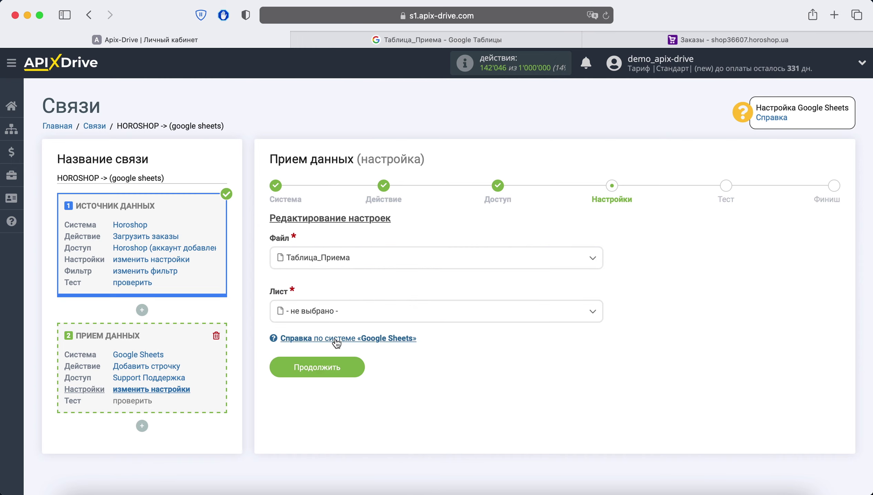
left_click(335, 315)
left_click(317, 373)
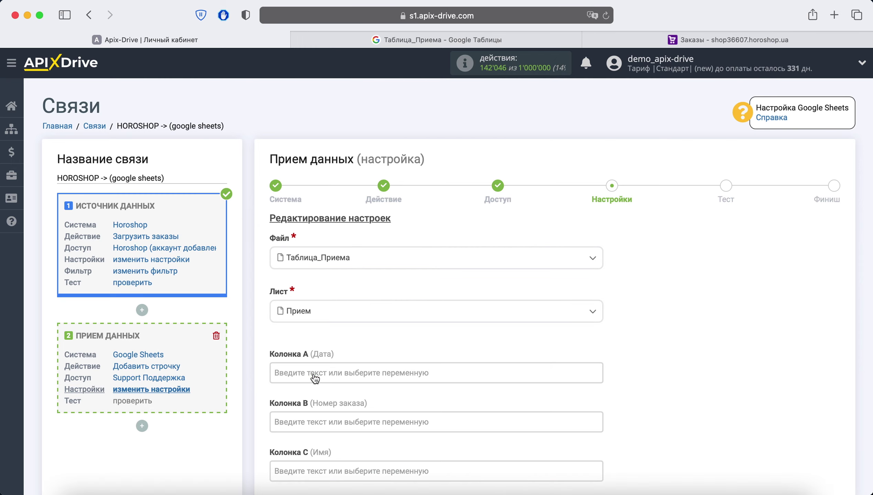
Map column A (Дата) to the Horoshop variable "Дата создания" and column B to "Номер заказа".
scroll(314, 376, "down", 10)
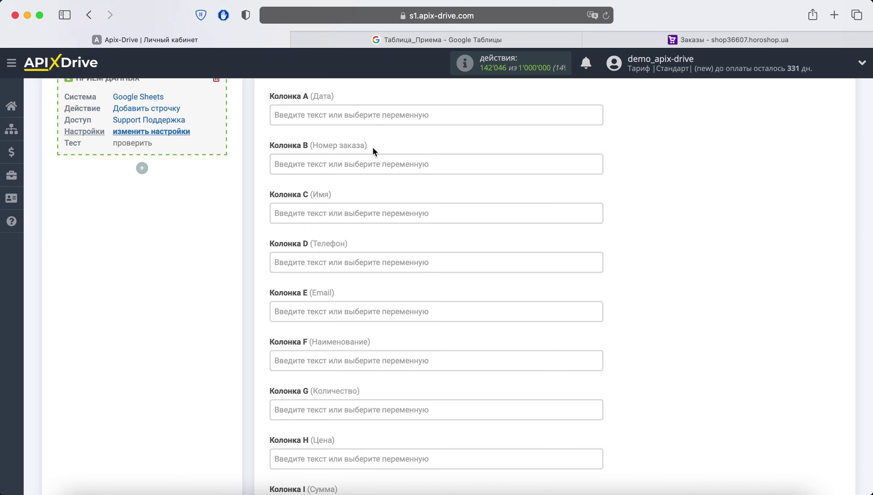
left_click(372, 118)
scroll(401, 215, "down", 5)
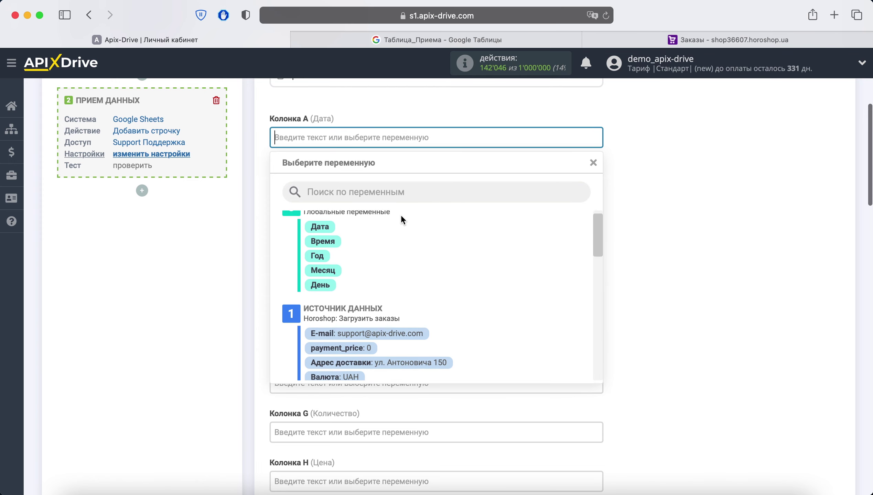
scroll(408, 234, "down", 2)
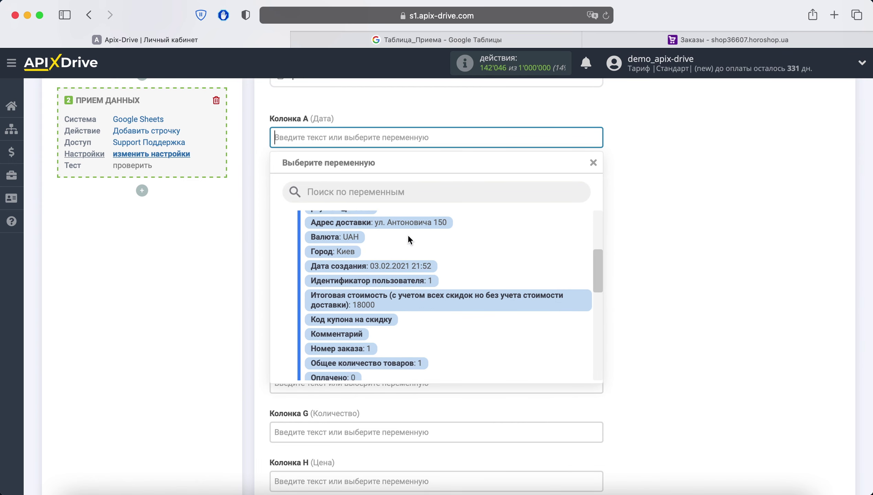
left_click(389, 267)
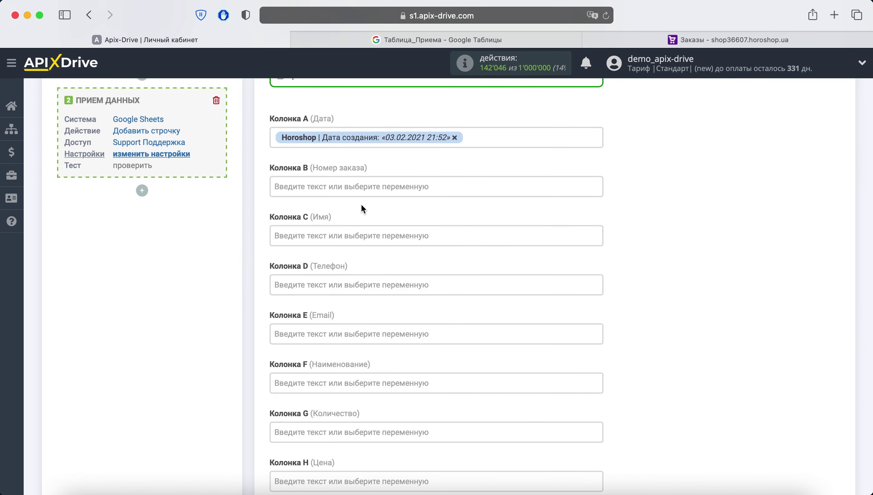
left_click(361, 188)
scroll(432, 270, "down", 2)
scroll(440, 272, "down", 4)
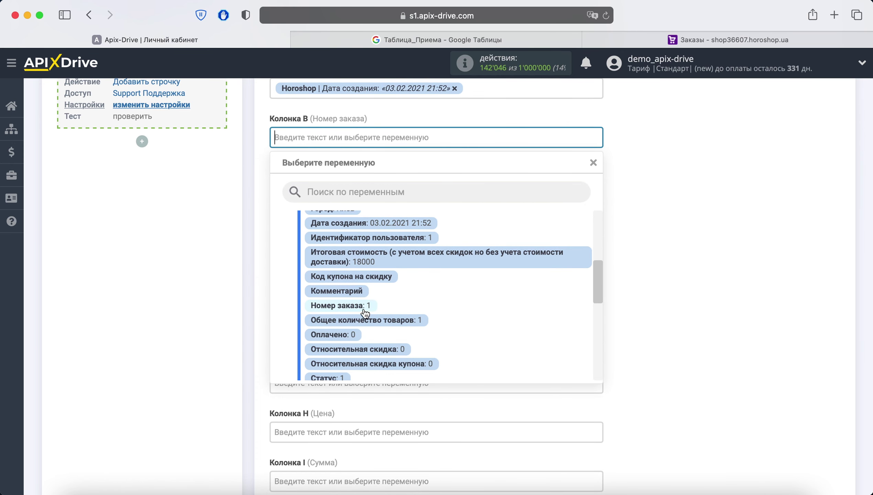
left_click(360, 307)
Map column C (Имя) to the Horoshop variable "ФИО получателя" and column D to "Телефон".
left_click(349, 187)
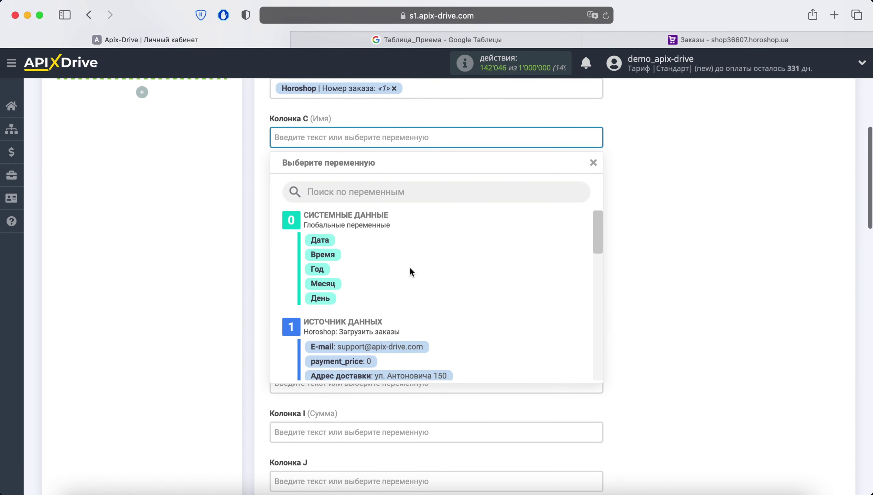
scroll(412, 268, "down", 5)
scroll(420, 269, "down", 10)
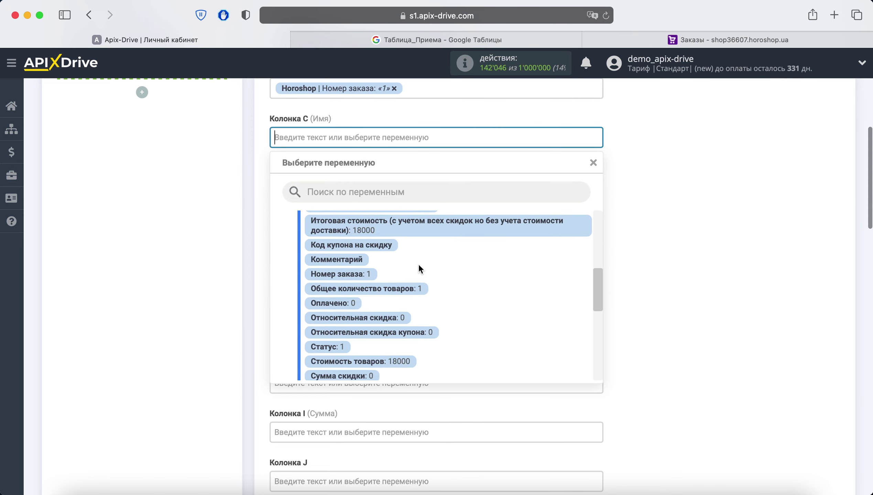
scroll(419, 269, "down", 5)
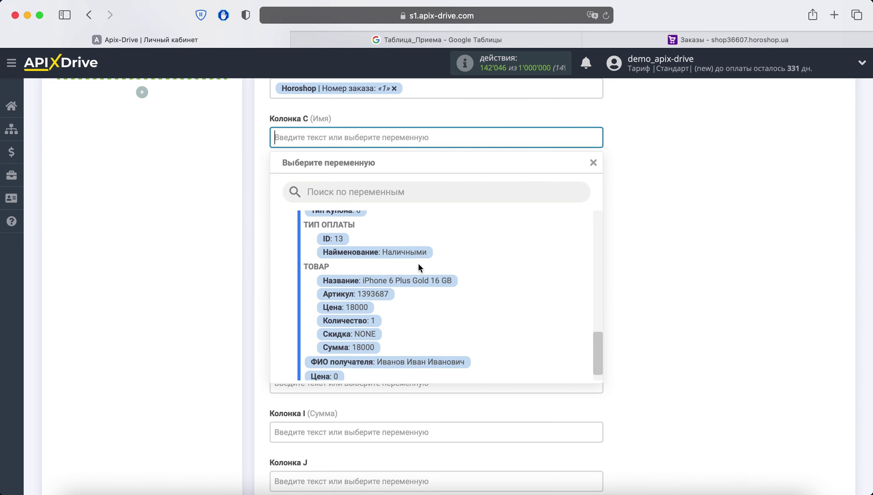
left_click(388, 345)
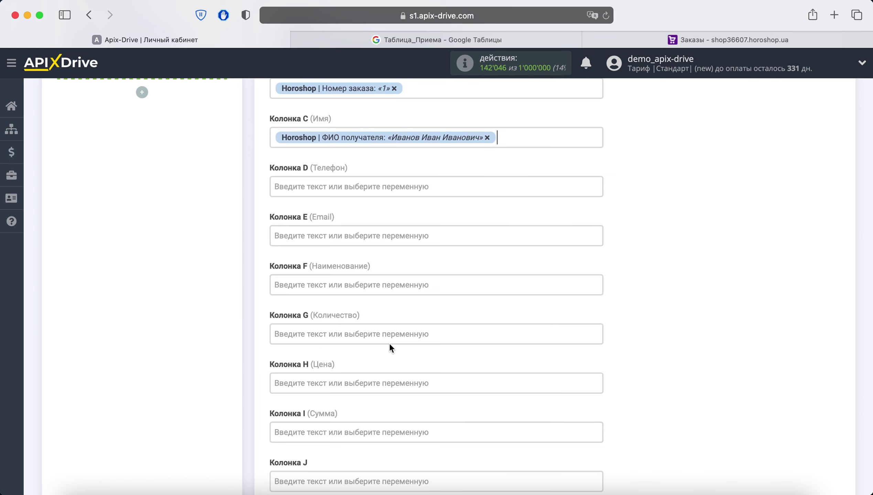
left_click(354, 190)
scroll(406, 281, "down", 10)
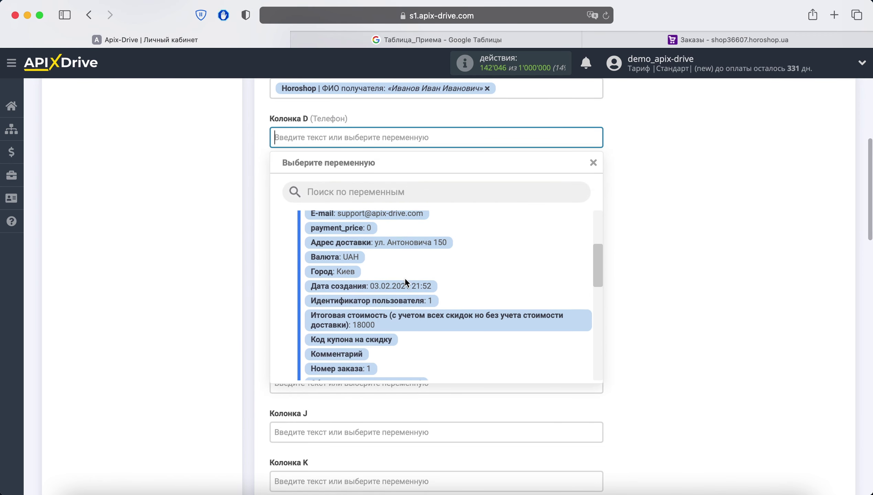
scroll(404, 276, "down", 4)
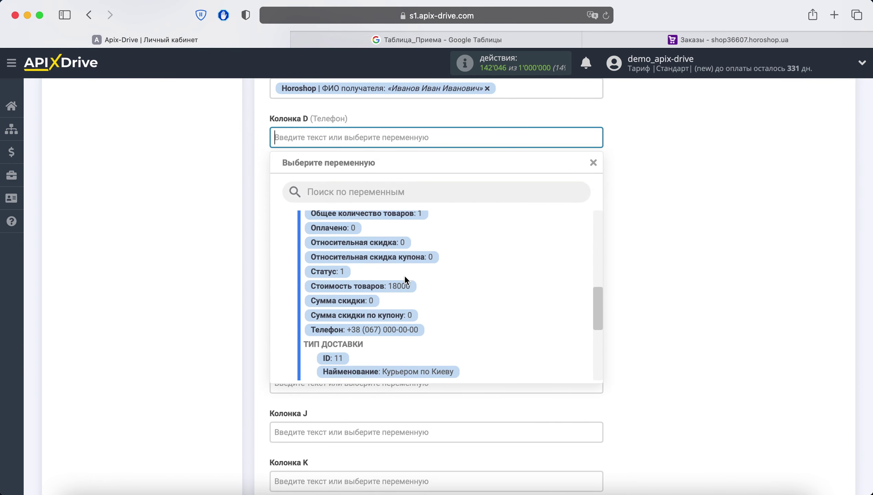
left_click(386, 300)
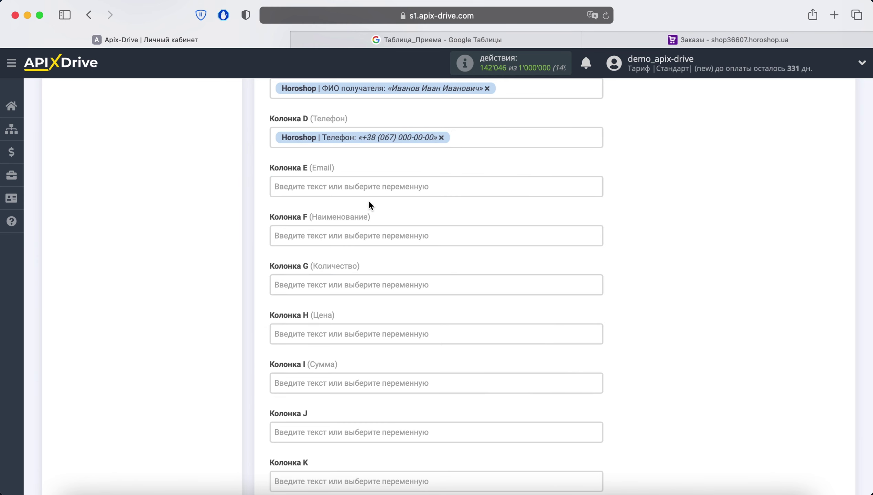
Map column E (Email) to the Horoshop variable "E-mail" and column F (Наименование) to the product's "Название".
left_click(366, 187)
scroll(429, 269, "down", 5)
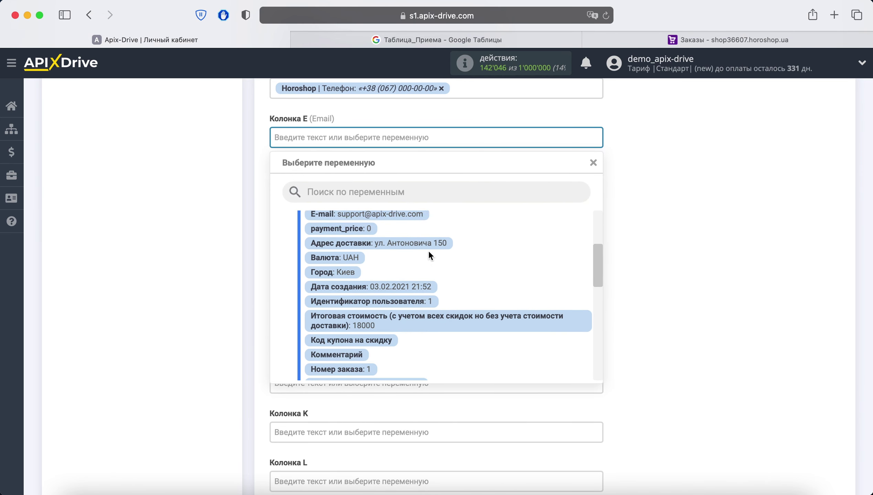
left_click(401, 215)
left_click(360, 187)
scroll(416, 294, "down", 10)
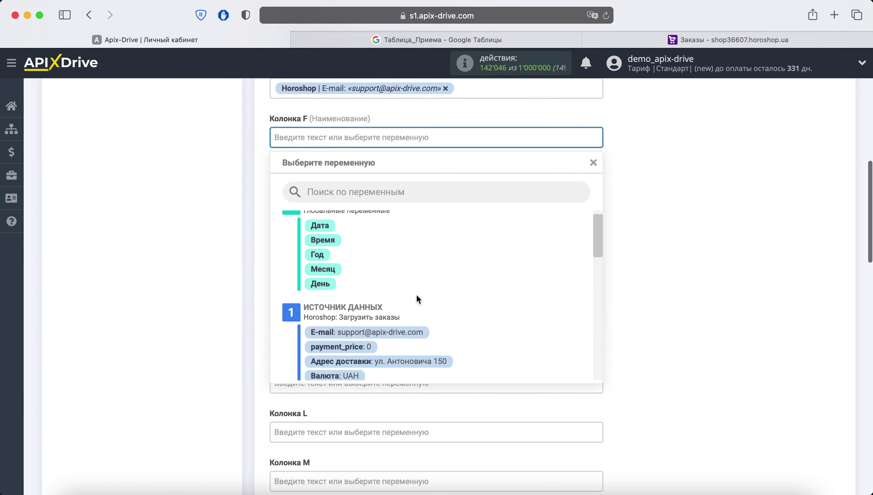
scroll(422, 294, "down", 8)
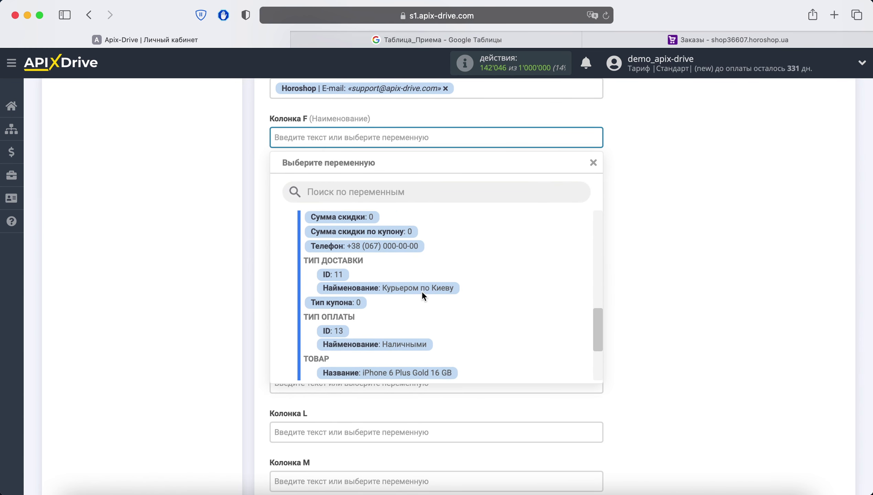
left_click(403, 260)
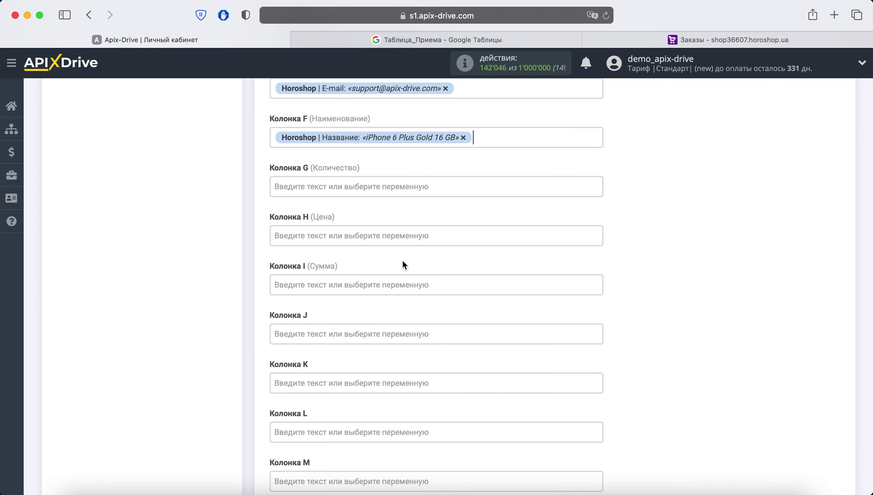
Map column G to the product variable "Количество" and column H to the product's "Цена".
left_click(329, 186)
scroll(422, 303, "down", 3)
scroll(421, 303, "down", 10)
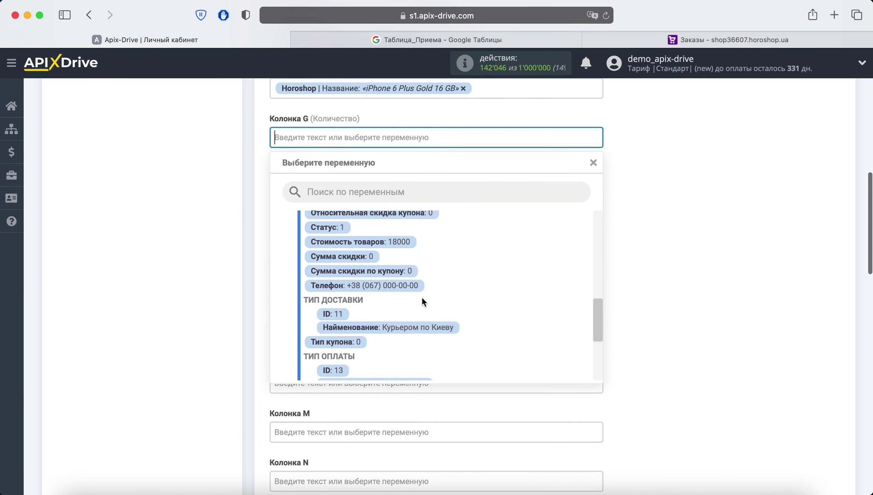
left_click(365, 323)
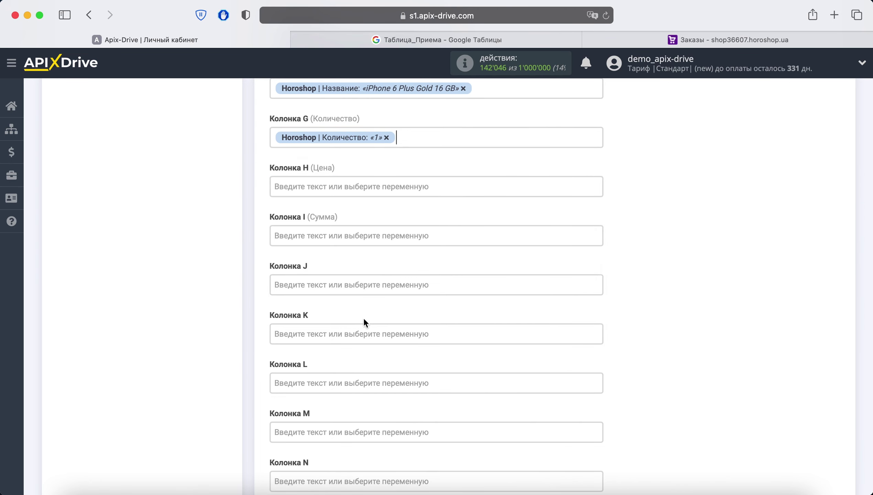
left_click(347, 188)
scroll(415, 338, "down", 10)
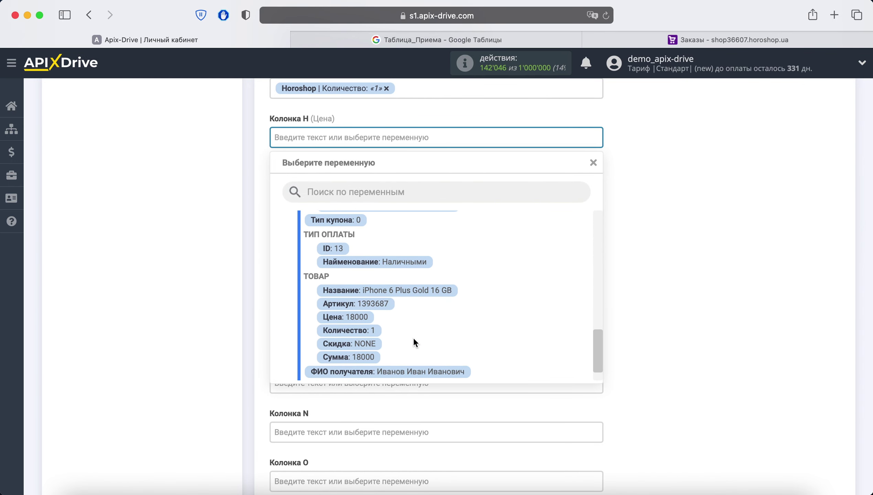
left_click(354, 317)
Map column I (Сумма) to the product variable "Сумма" from the Horoshop order data.
left_click(363, 191)
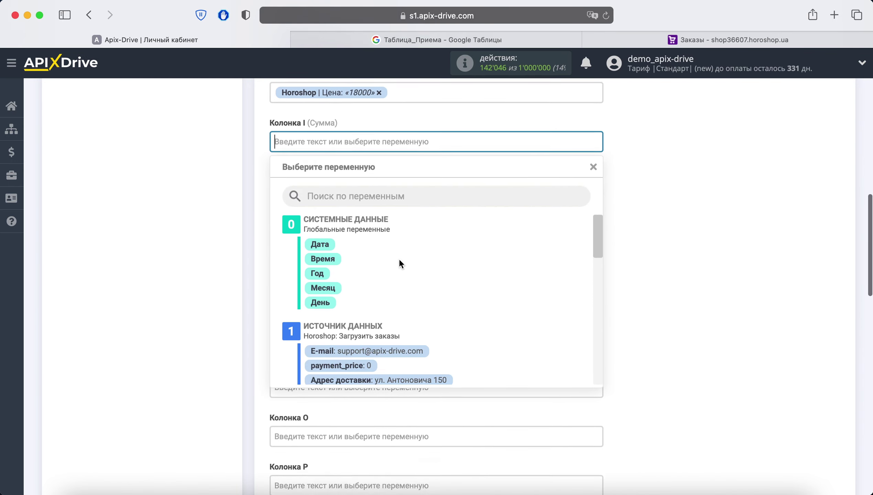
scroll(425, 314, "down", 15)
scroll(429, 320, "down", 5)
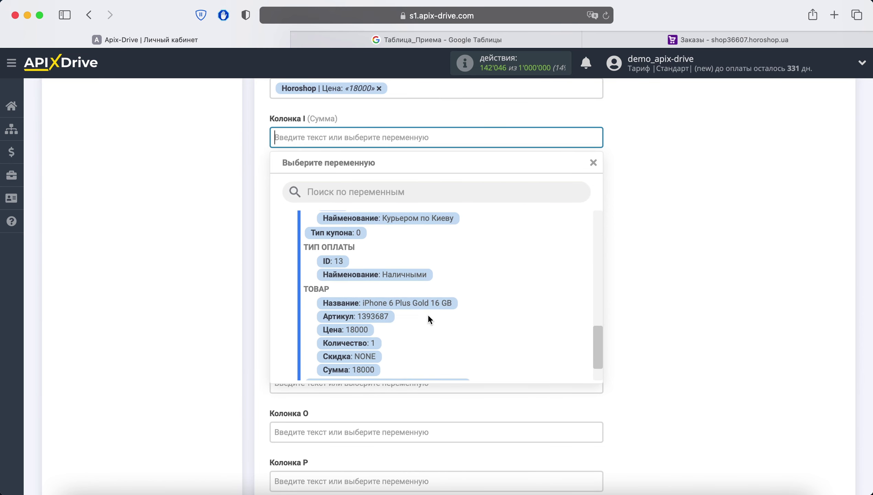
left_click(354, 341)
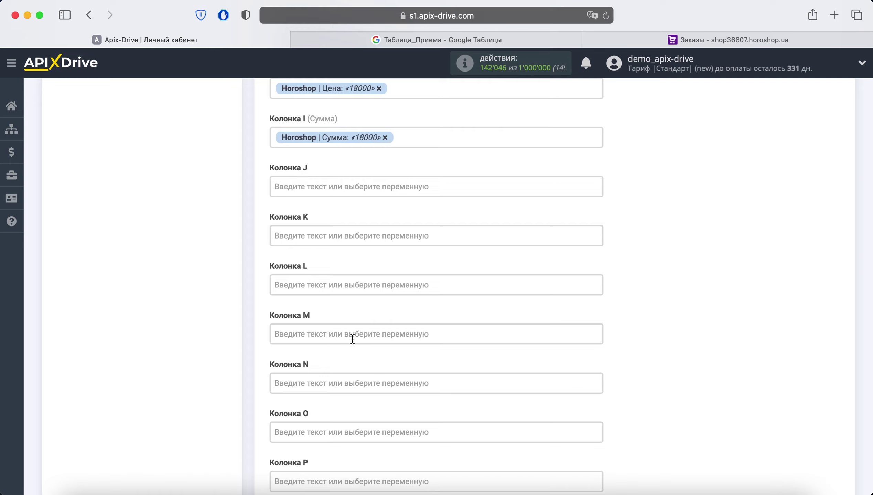
Enter the fixed text "Заказ из Horoshop" for column J.
left_click(330, 189)
type("З")
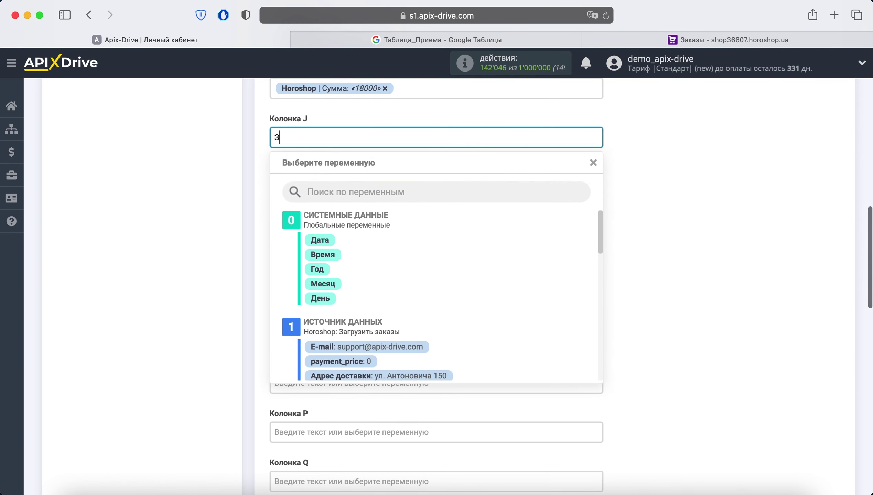
type("аказ из ")
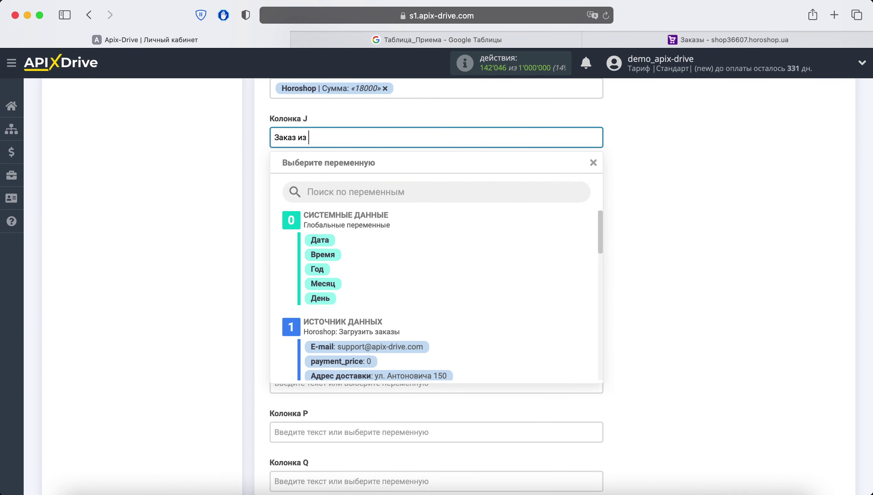
type("Нoroshop")
left_click(694, 199)
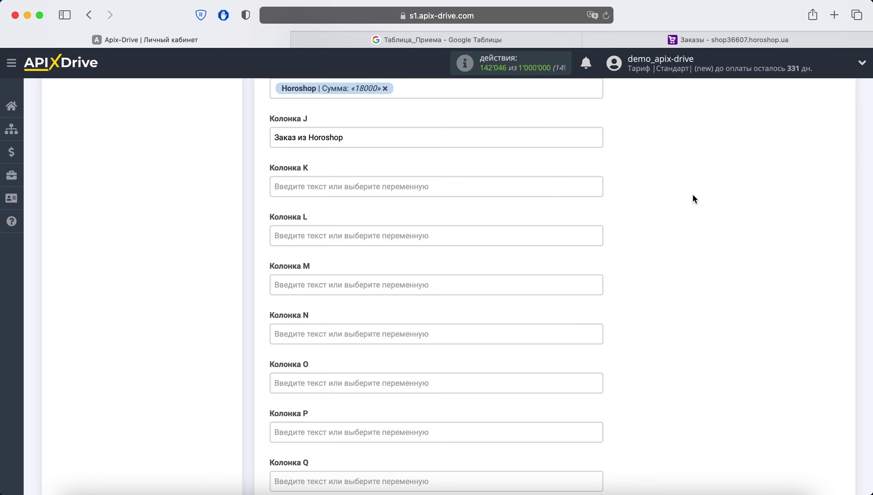
Continue from the column settings to the test stage and send the test data to Google Sheets.
scroll(694, 196, "down", 20)
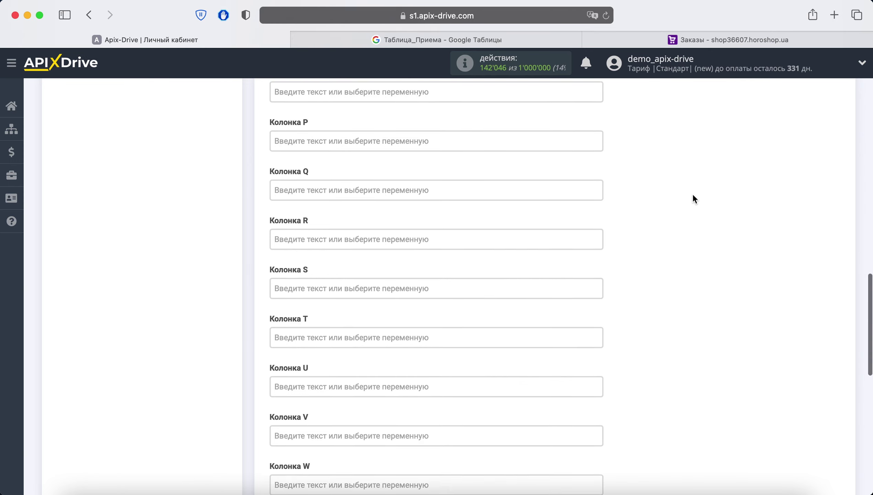
left_click(349, 308)
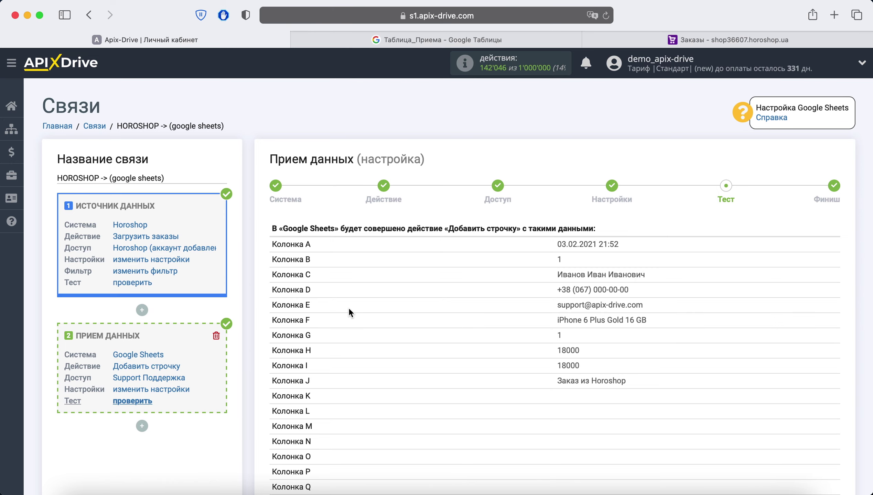
scroll(349, 309, "down", 10)
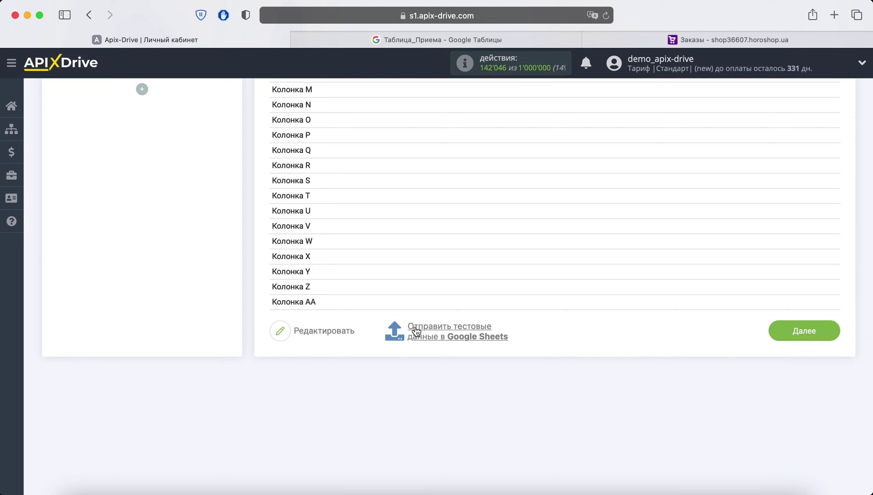
left_click(427, 332)
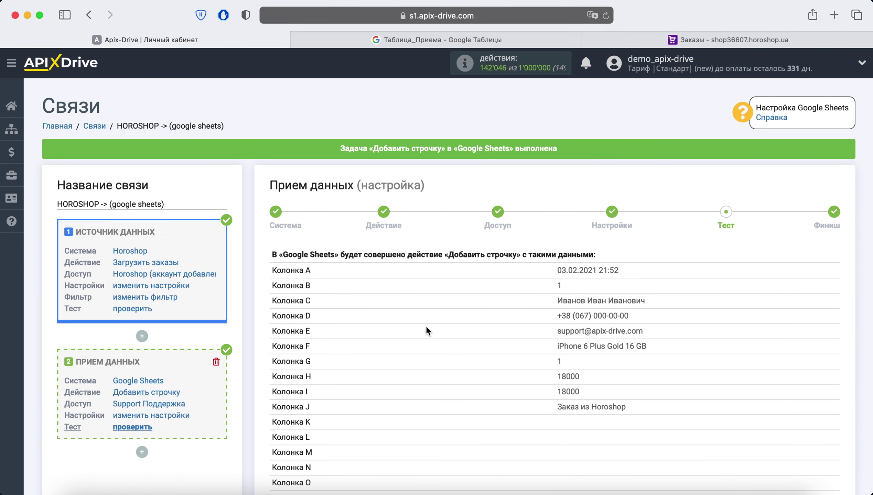
Check the test row in the Таблица_Приема spreadsheet, widening column J to fit its text, and return to ApiX-Drive.
left_click(414, 43)
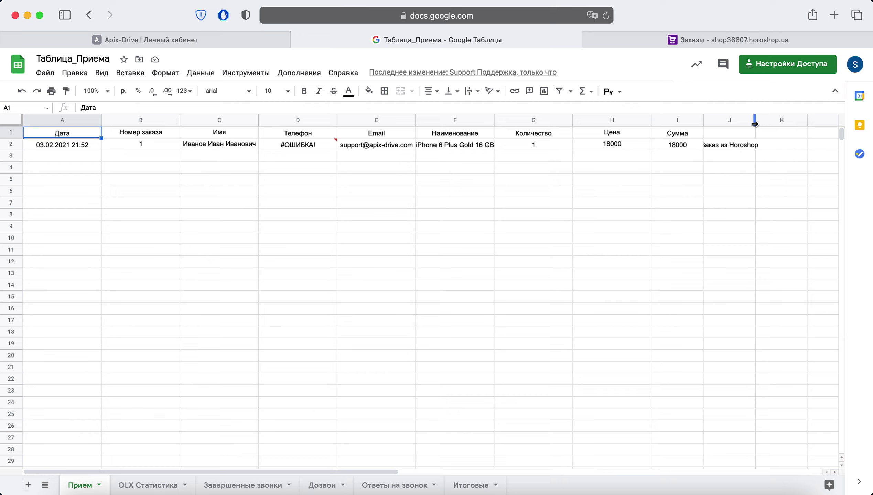
left_click_drag(756, 120, 776, 121)
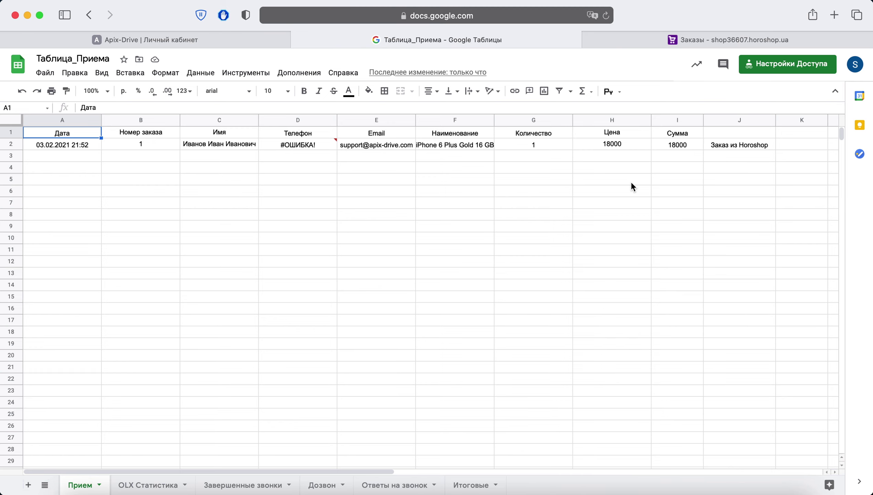
left_click(248, 42)
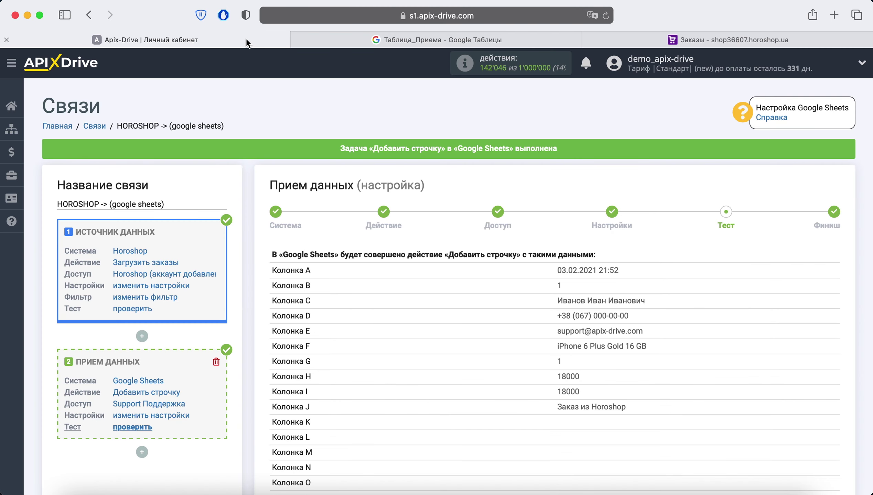
Finish the Google Sheets data reception setup and enable auto-update for the connection.
scroll(691, 290, "down", 5)
scroll(691, 287, "down", 3)
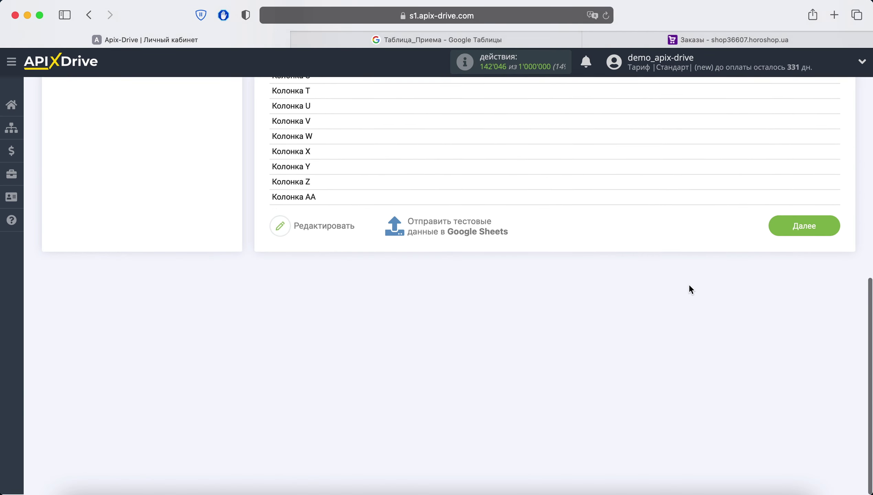
left_click(788, 233)
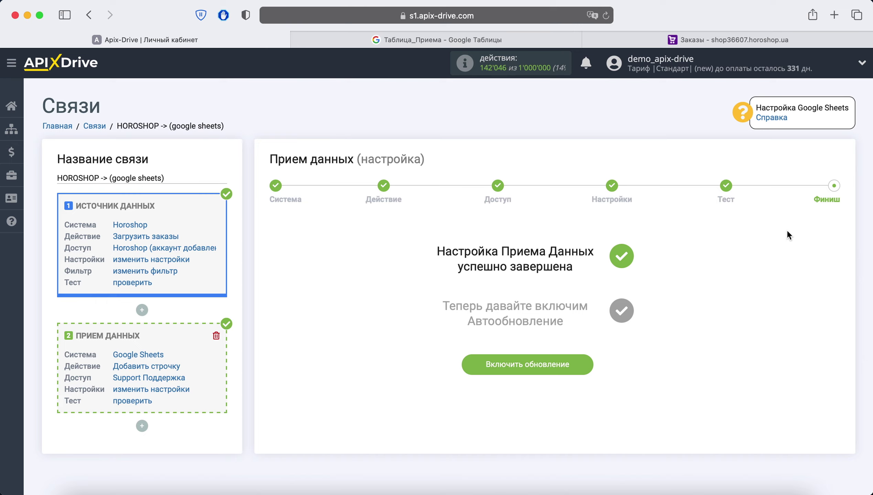
left_click(576, 361)
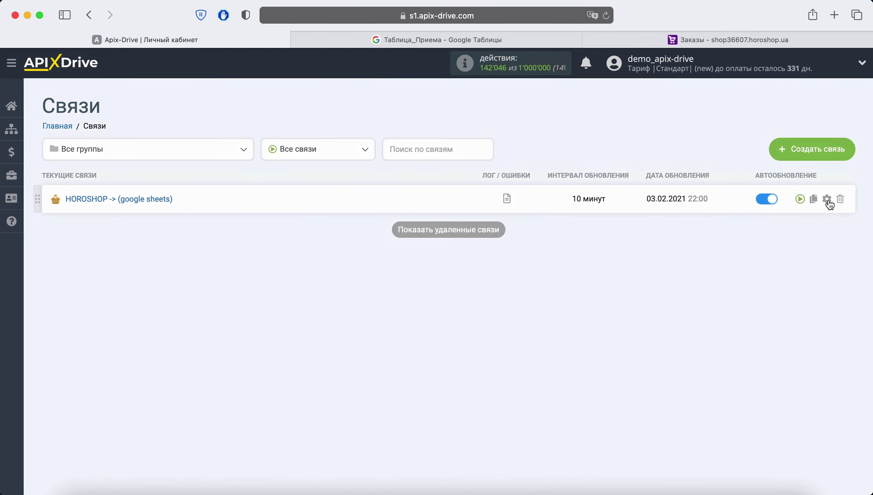
Set the update interval of the HOROSHOP -> (google sheets) connection to 5 minutes, save it and reload the page.
left_click(827, 199)
left_click(449, 285)
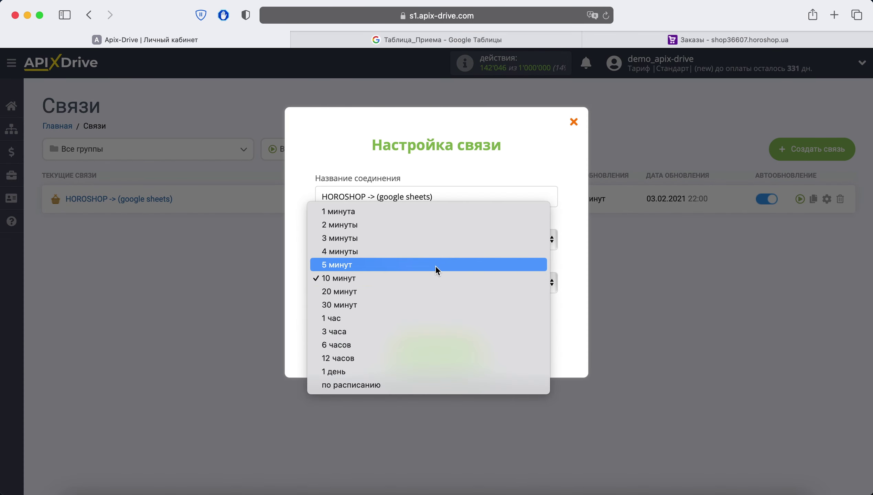
left_click(438, 266)
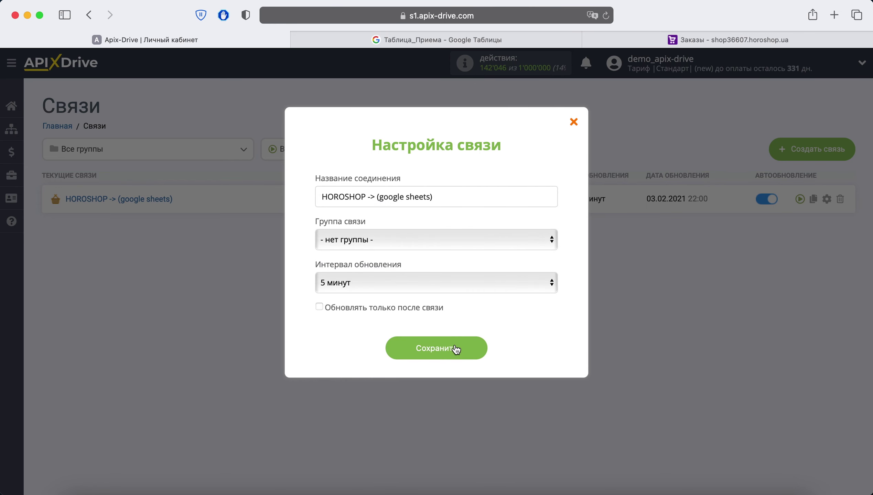
left_click(606, 16)
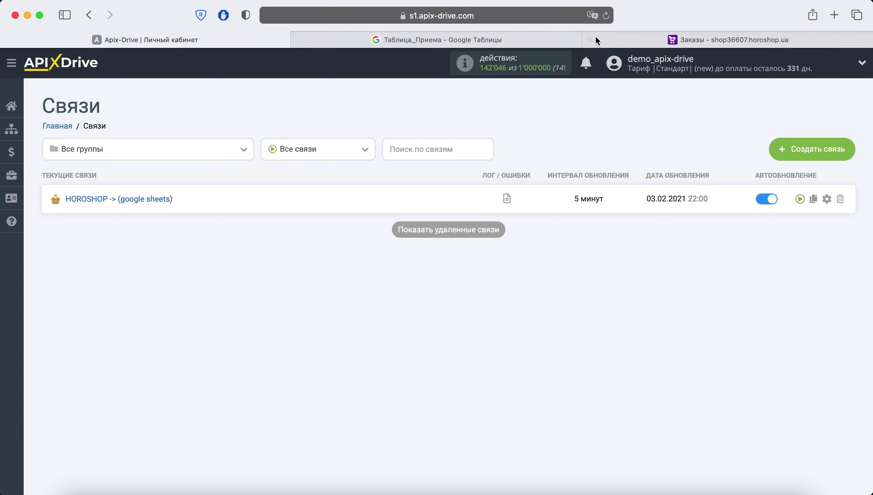